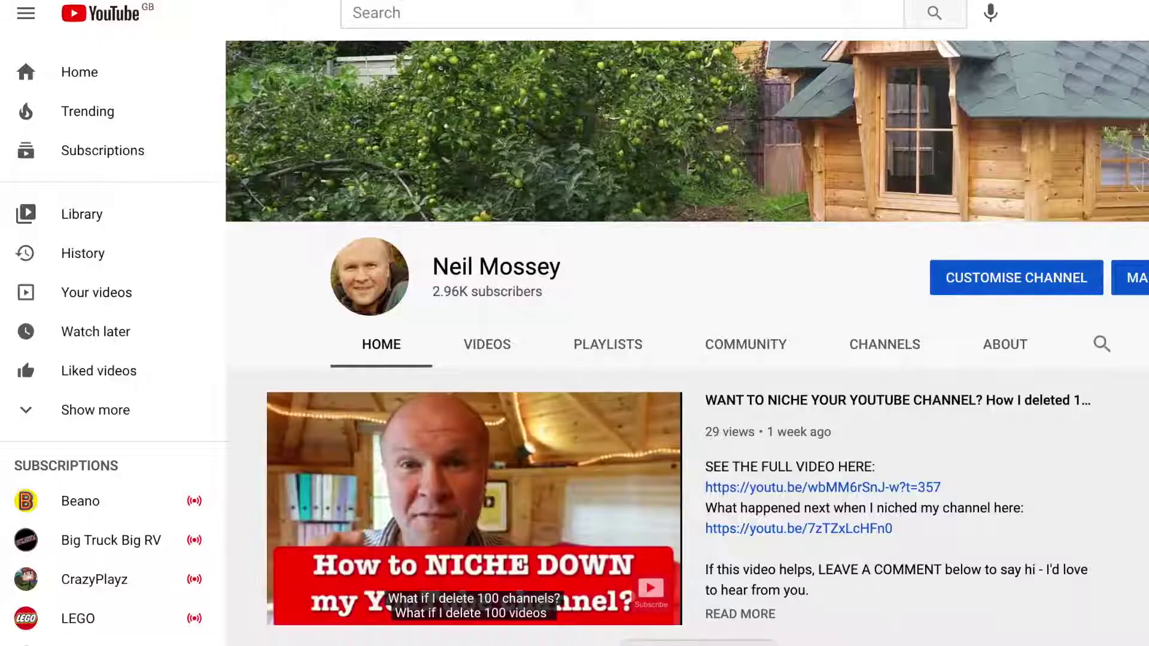
# - Look through the channel homepage's sections down to the MY OTHER LOVELY CHANNELS section
pyautogui.scroll(-20, 859, 532)
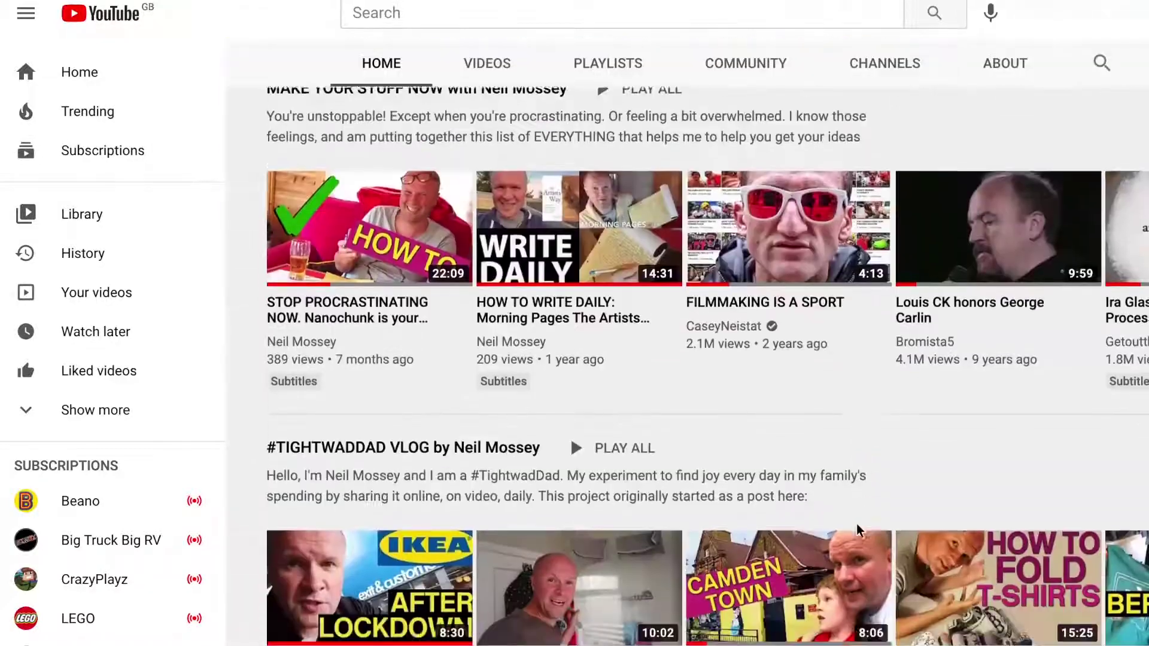
pyautogui.scroll(-14, 859, 532)
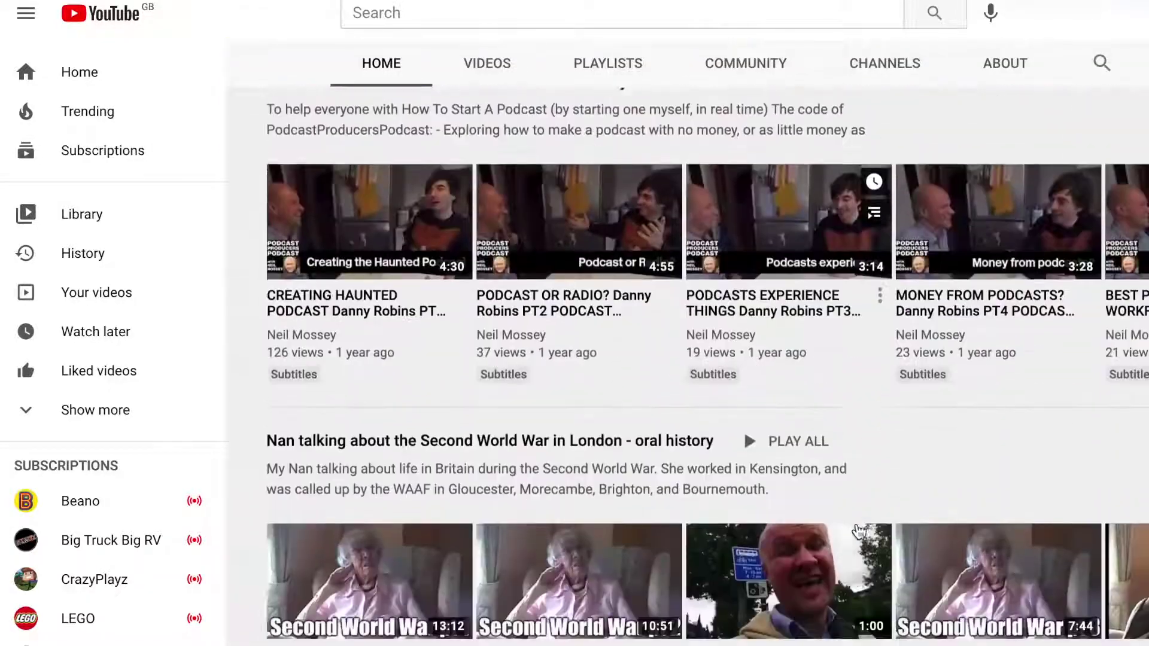
pyautogui.scroll(-3, 859, 532)
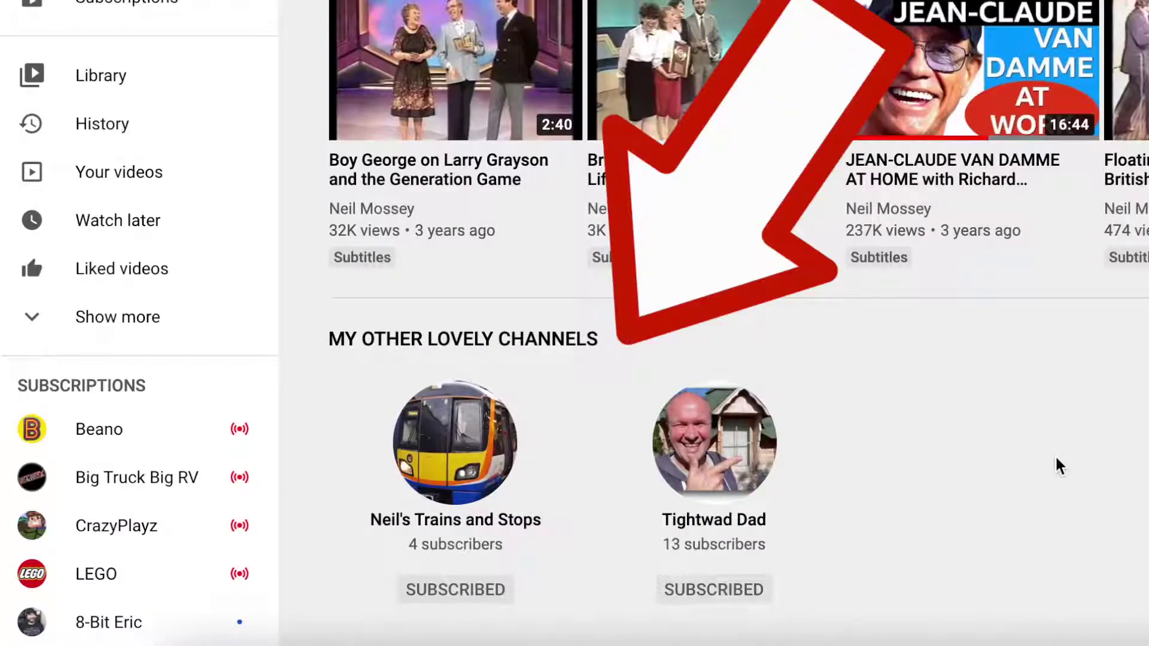
# - Complete the section title MY OTHER LOVELY CHANNELS and select the Tightwad Dad channel for it
pyautogui.write('CHANNELS')
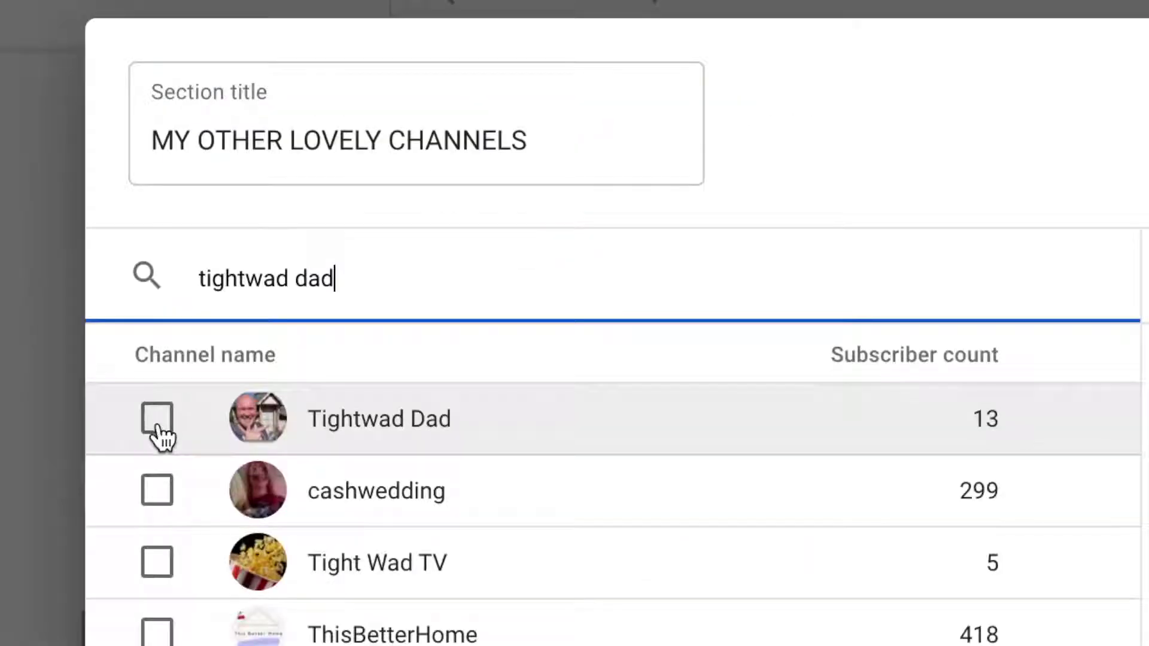
pyautogui.click(158, 421)
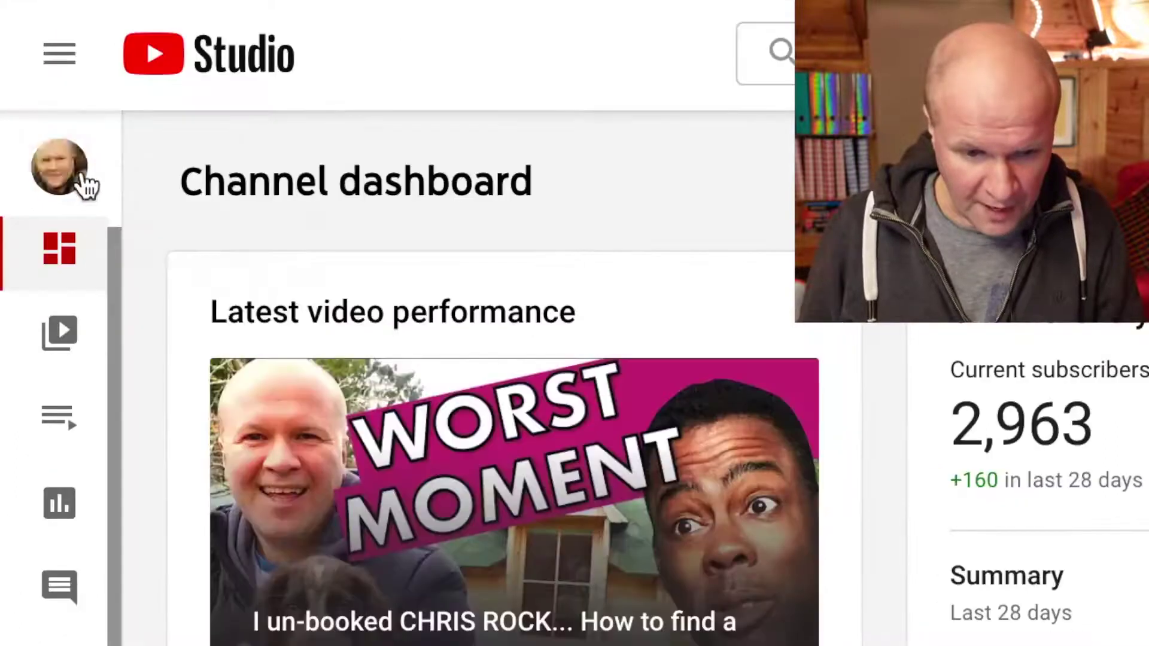
# - Switch to YouTube Studio and open the channel's customisation settings
pyautogui.click(73, 70)
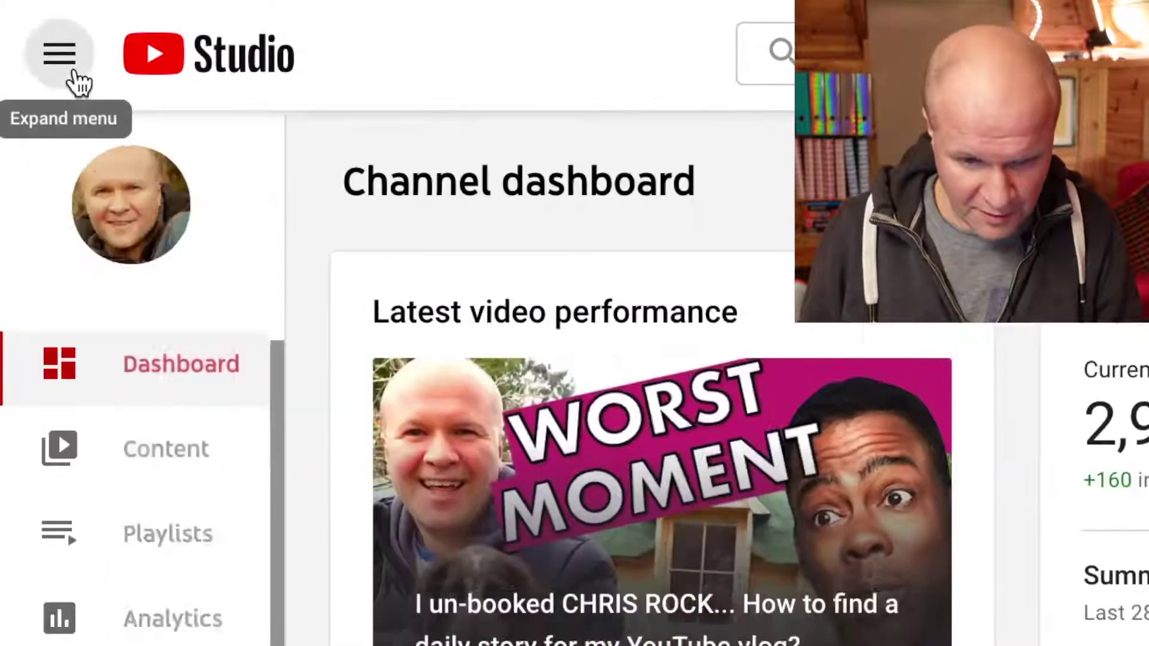
pyautogui.scroll(-5, 301, 636)
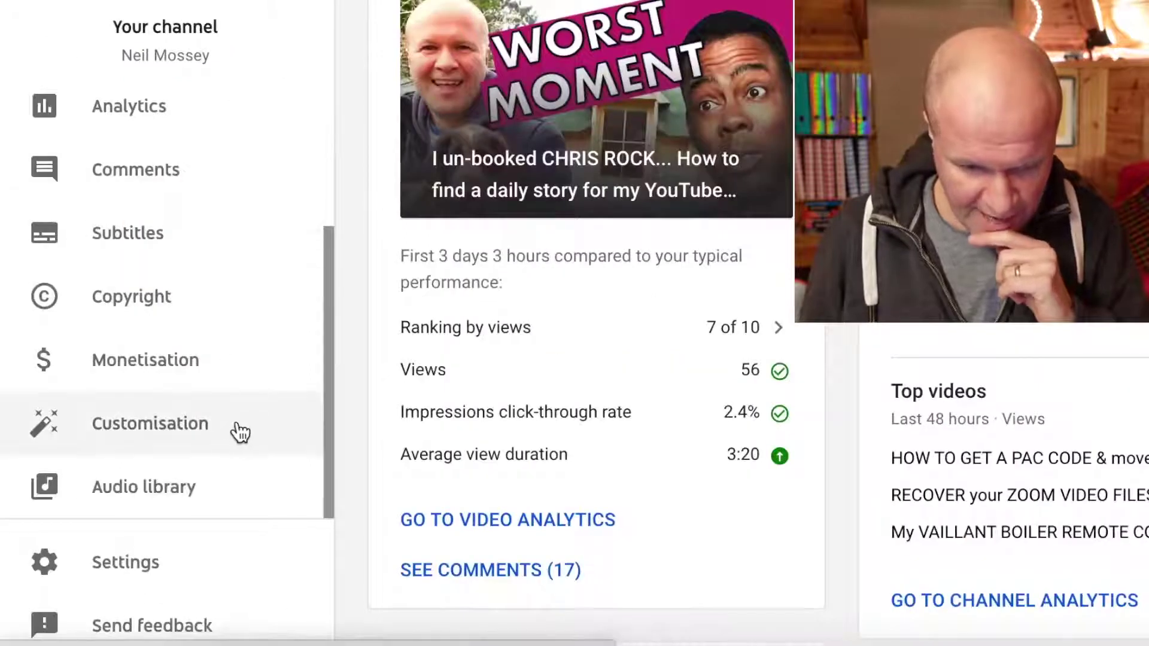
pyautogui.click(239, 431)
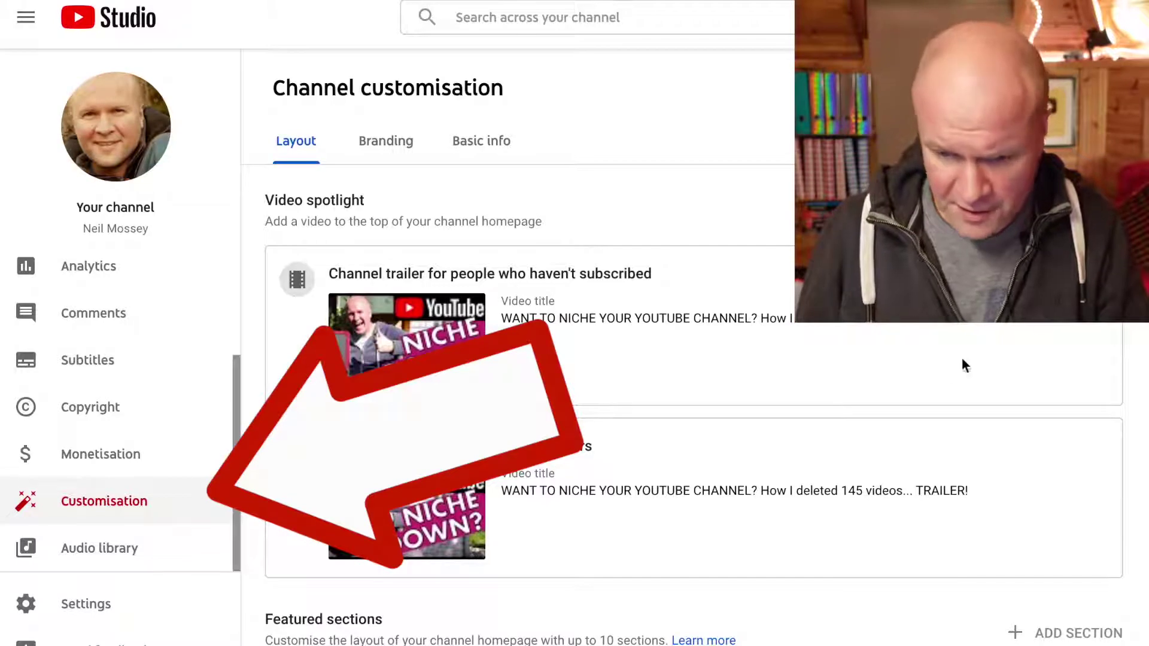
# - Add a Featured channels section to the channel homepage layout and title it MY OTHER LOVELY CHANNELS
pyautogui.scroll(-2, 988, 345)
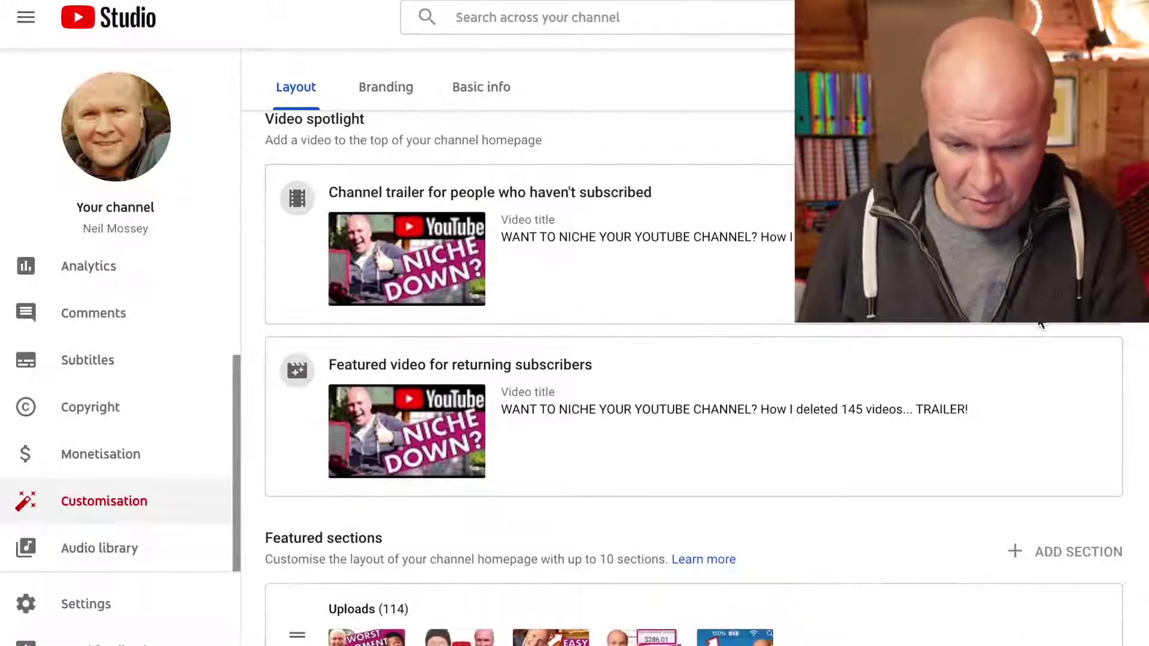
pyautogui.scroll(-5, 1040, 324)
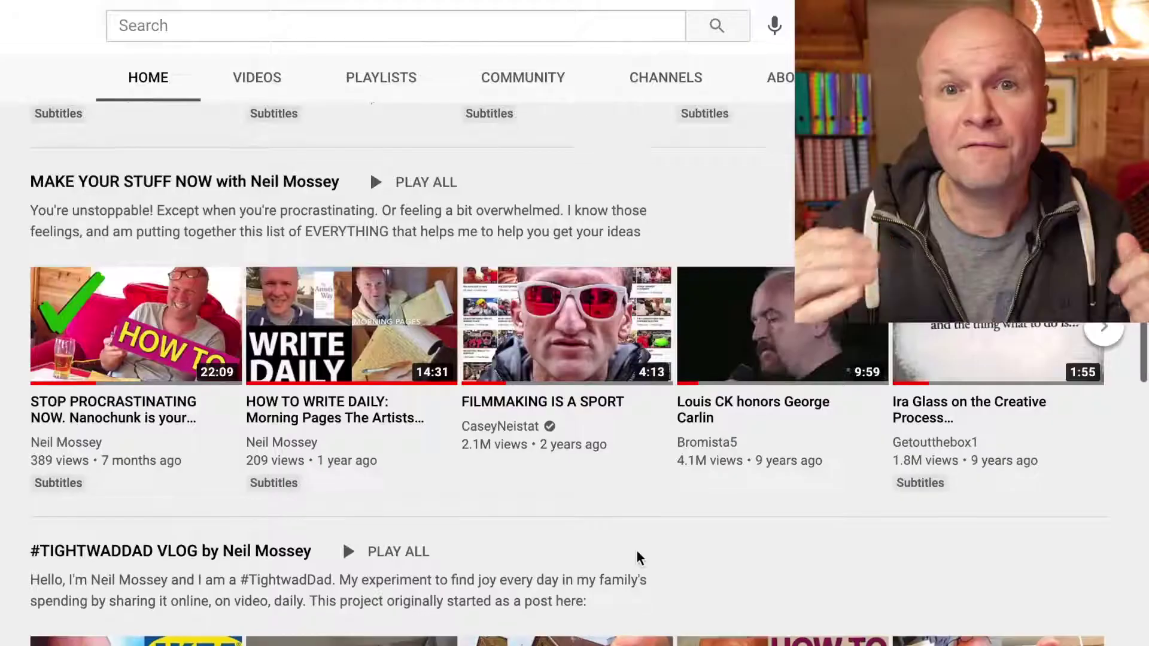
pyautogui.scroll(-12, 637, 551)
pyautogui.scroll(-8, 639, 560)
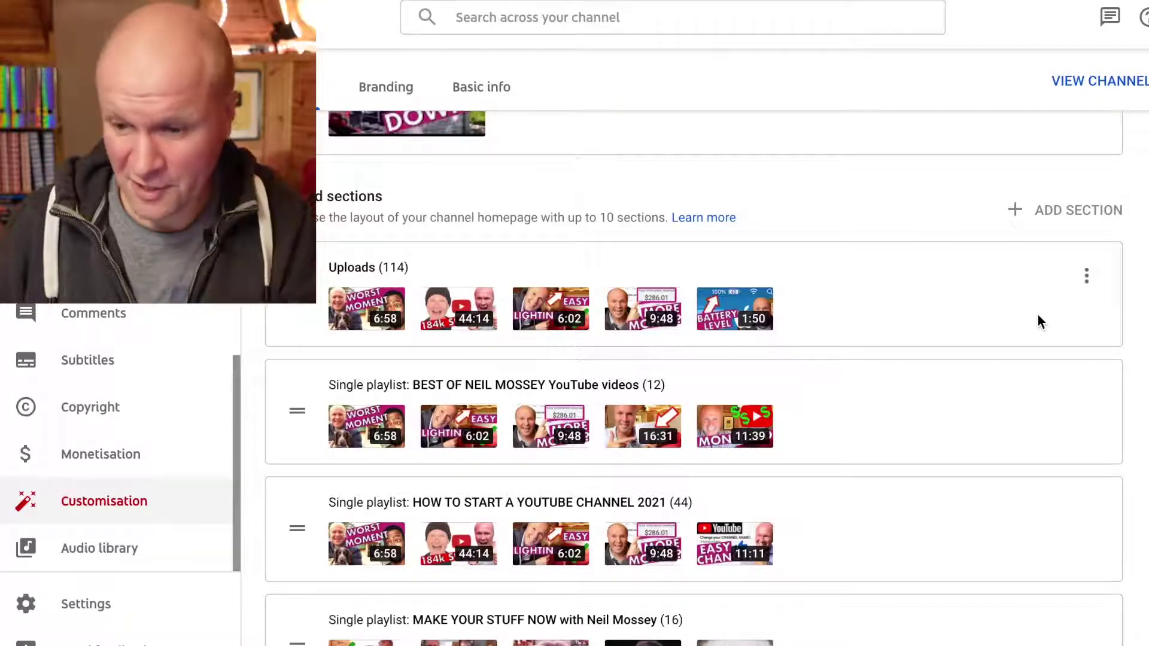
pyautogui.moveTo(1077, 212)
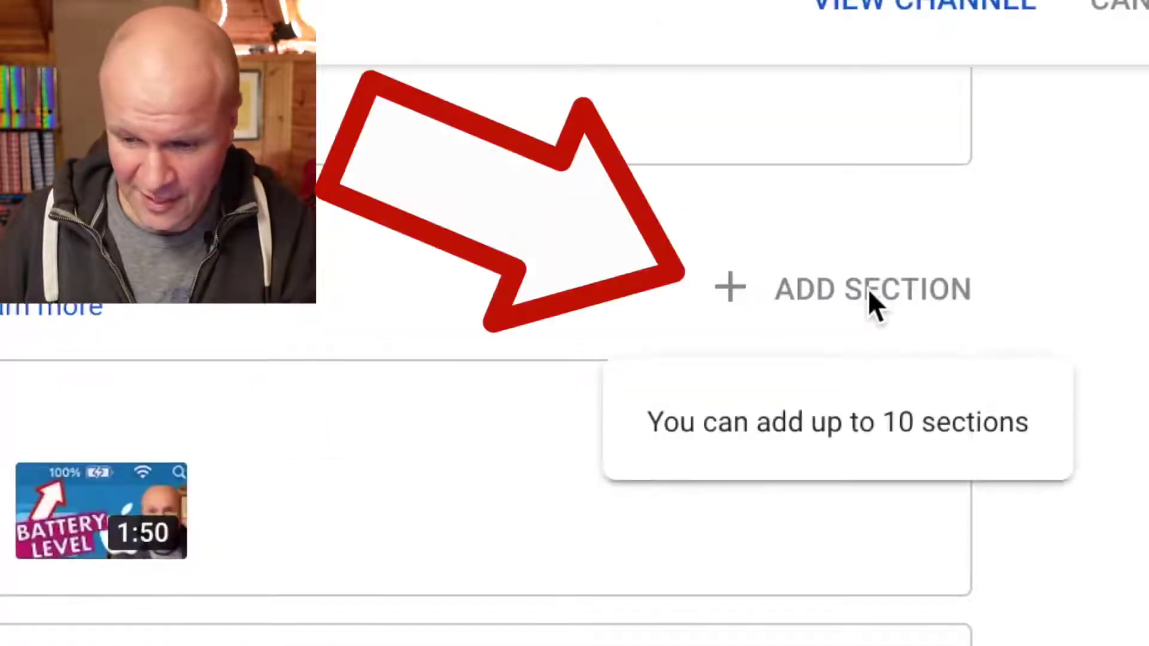
pyautogui.click(868, 288)
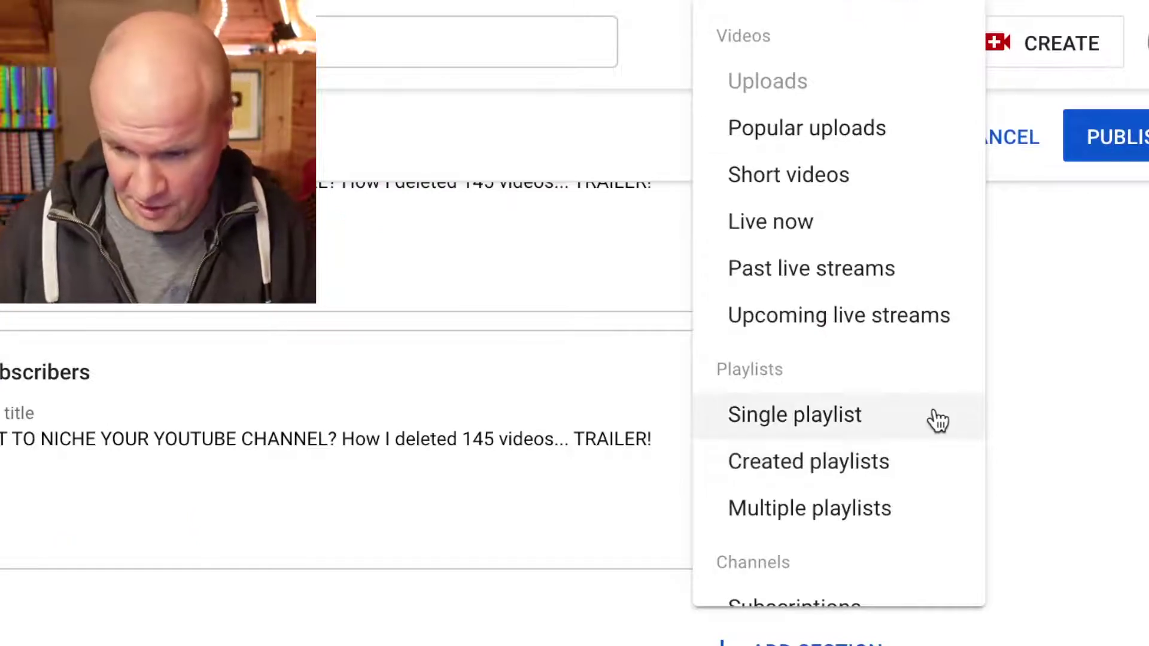
pyautogui.scroll(-2, 937, 431)
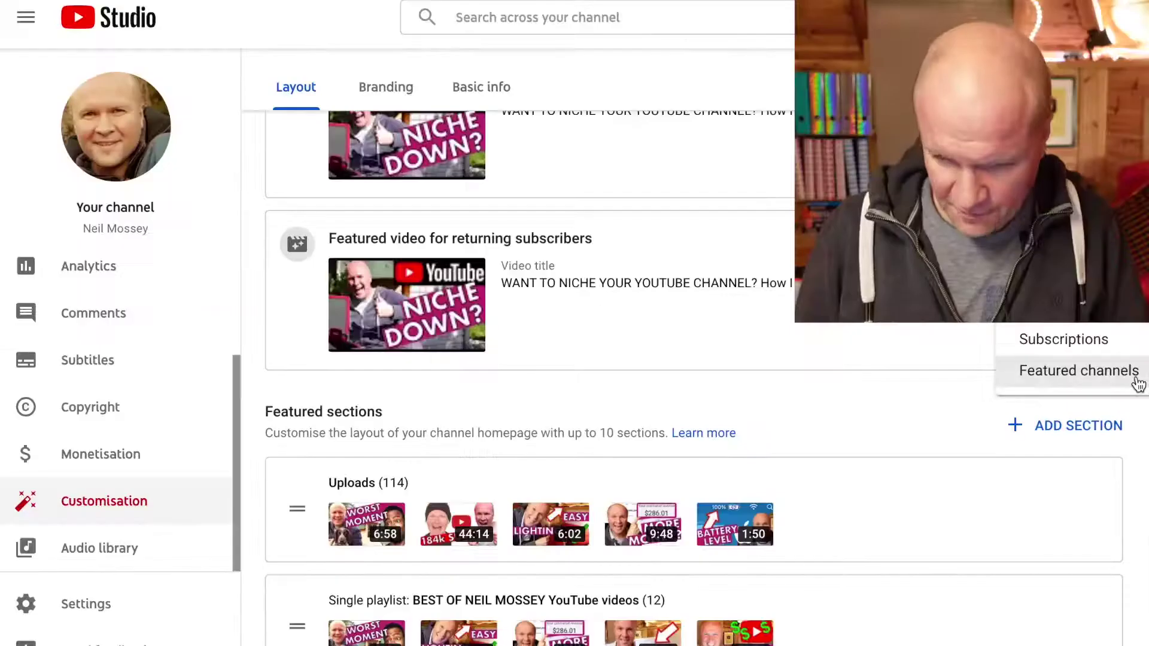
pyautogui.click(856, 383)
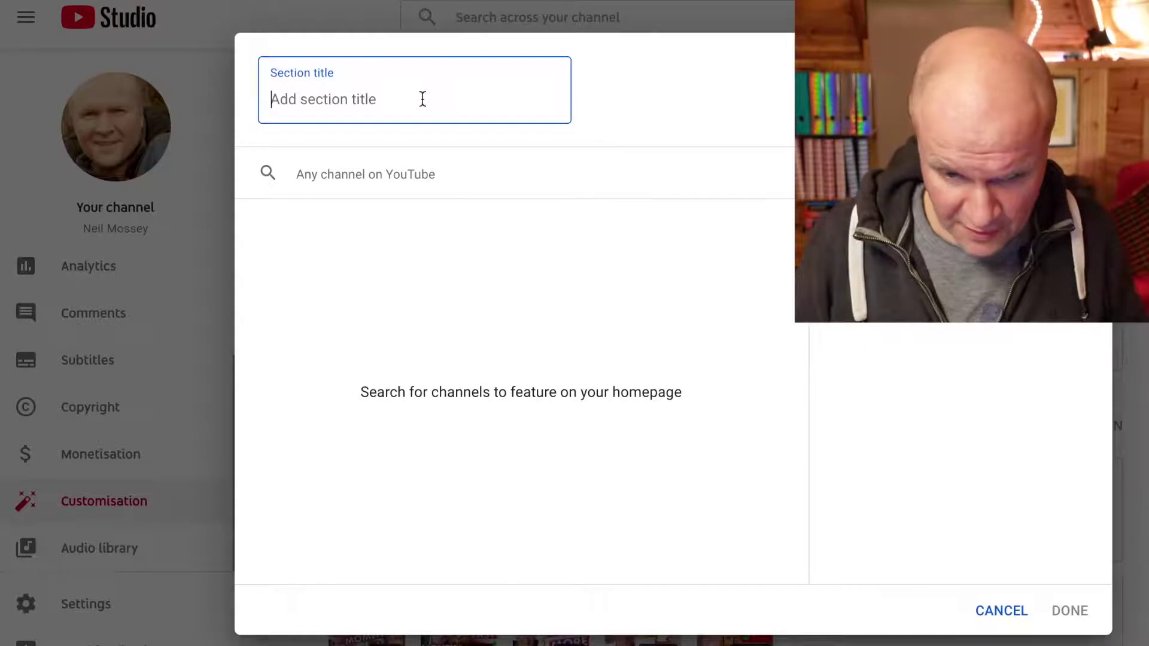
pyautogui.write('MY O')
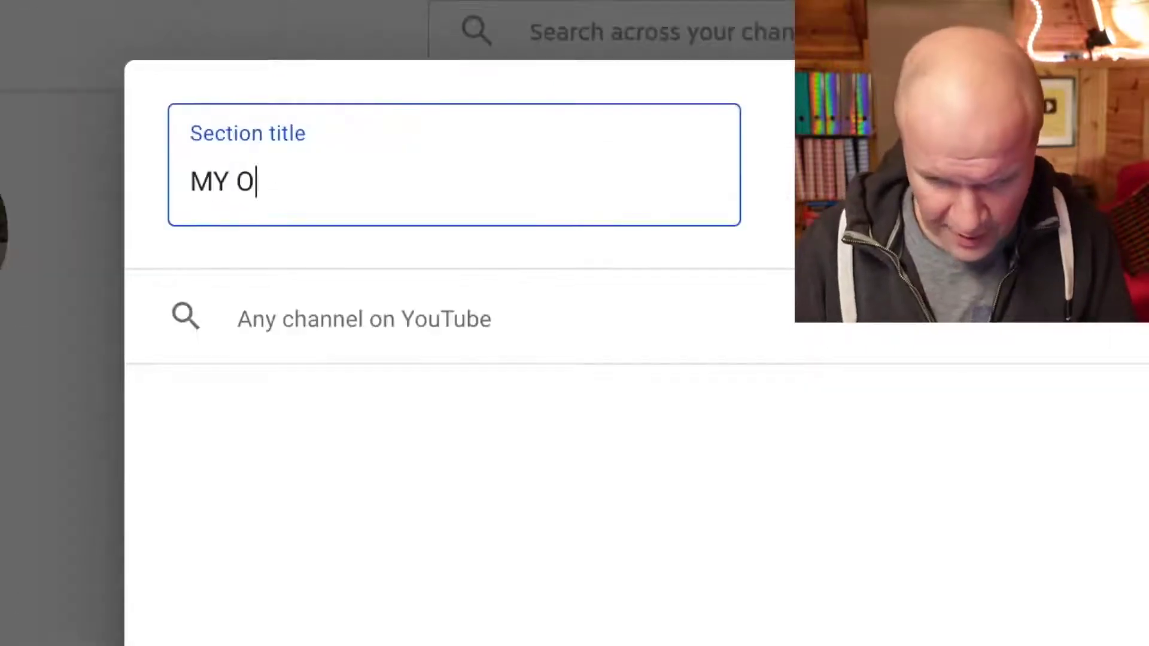
pyautogui.write('THER LOVELY')
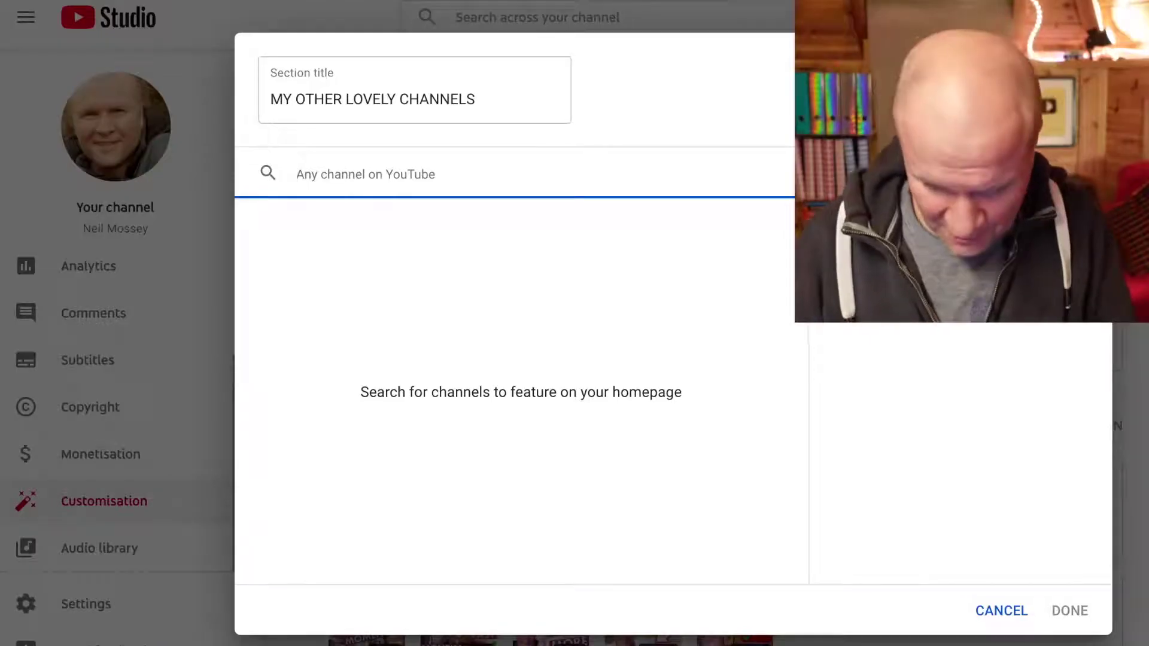
# - Search for "Neils Trains and" and add the Neil's Trains and Stops channel to the section
pyautogui.write('N')
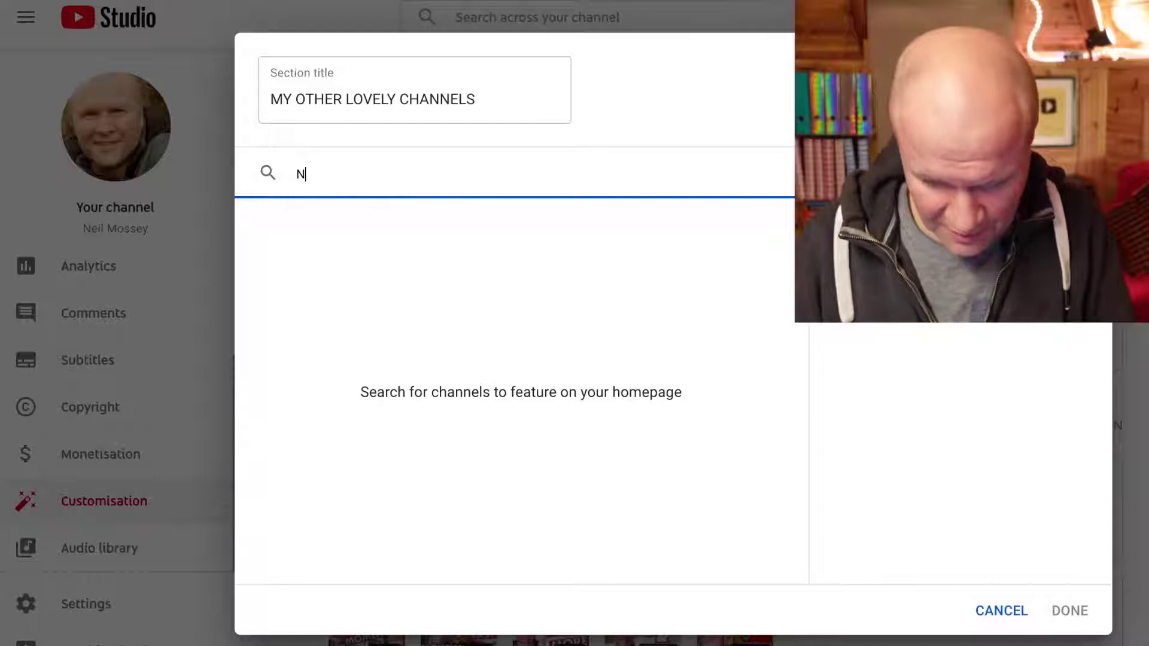
pyautogui.write('eils ')
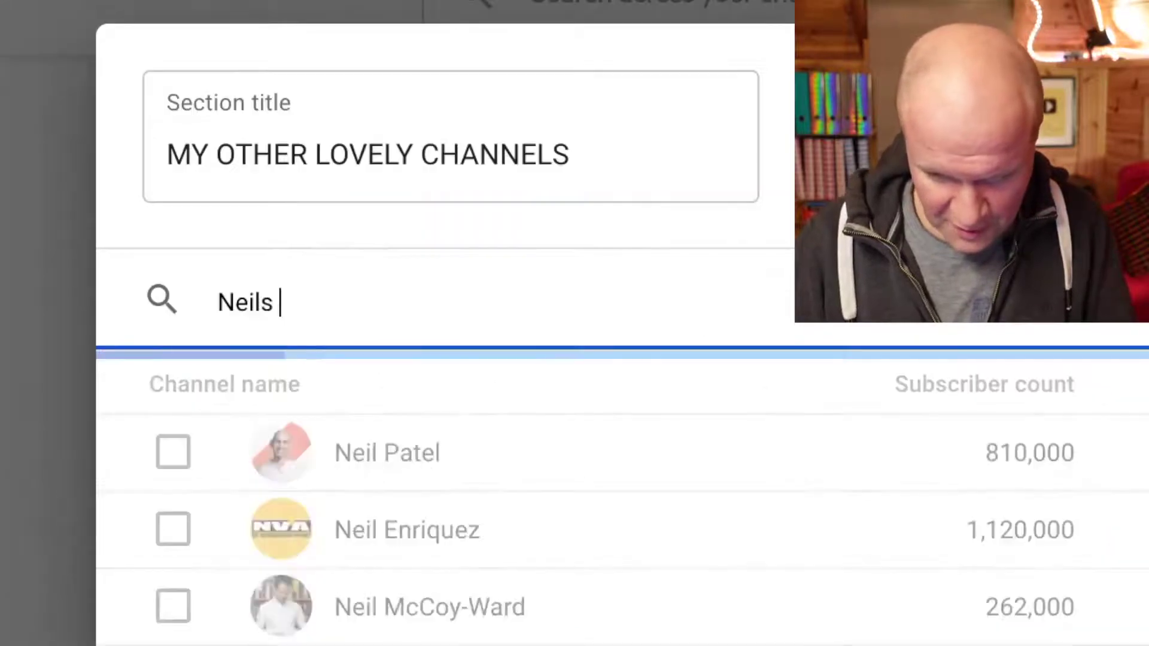
pyautogui.write('Trains and')
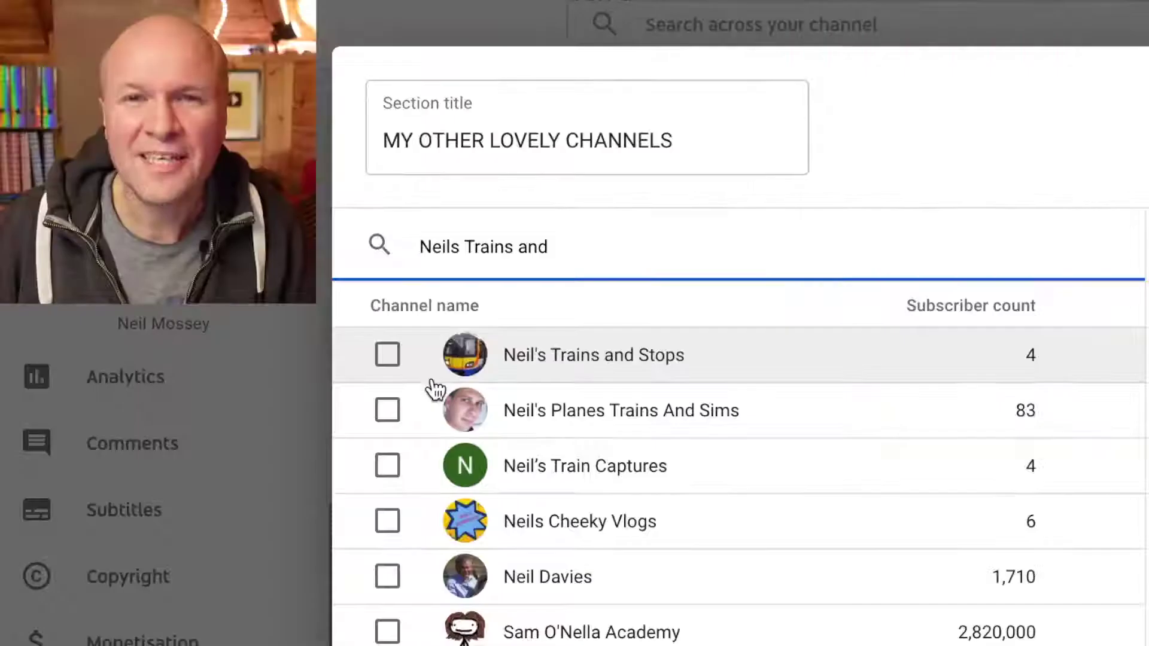
pyautogui.click(173, 452)
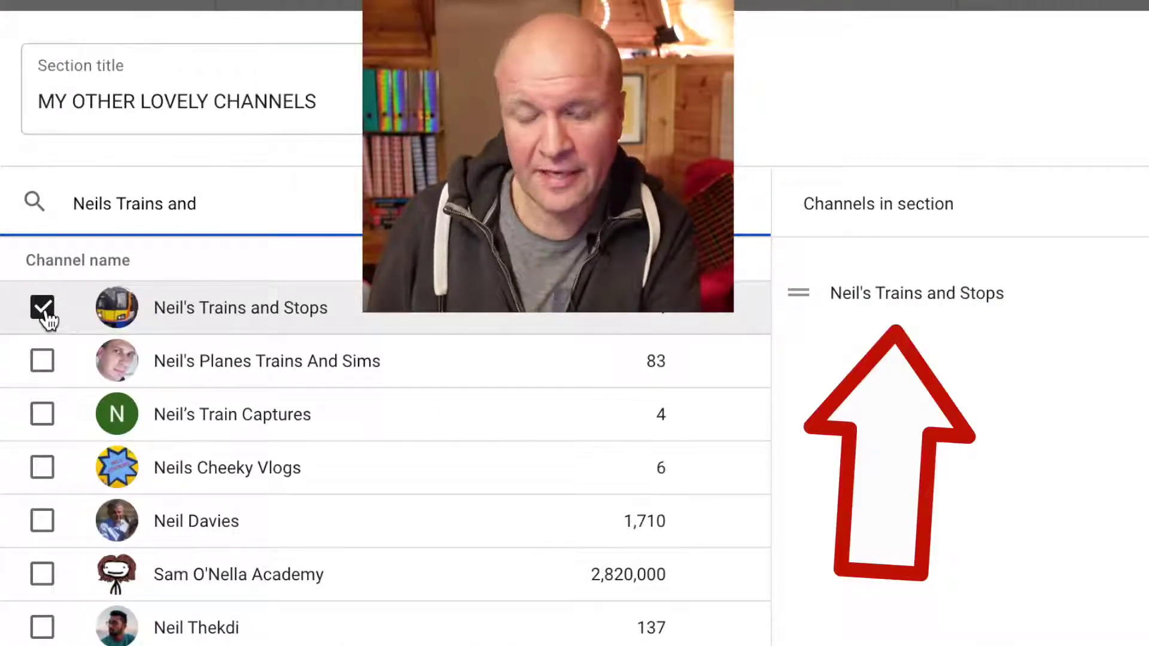
# - Search for "tightwad dad" and add the Tightwad Dad channel to the section
pyautogui.write('ti')
pyautogui.write('ght')
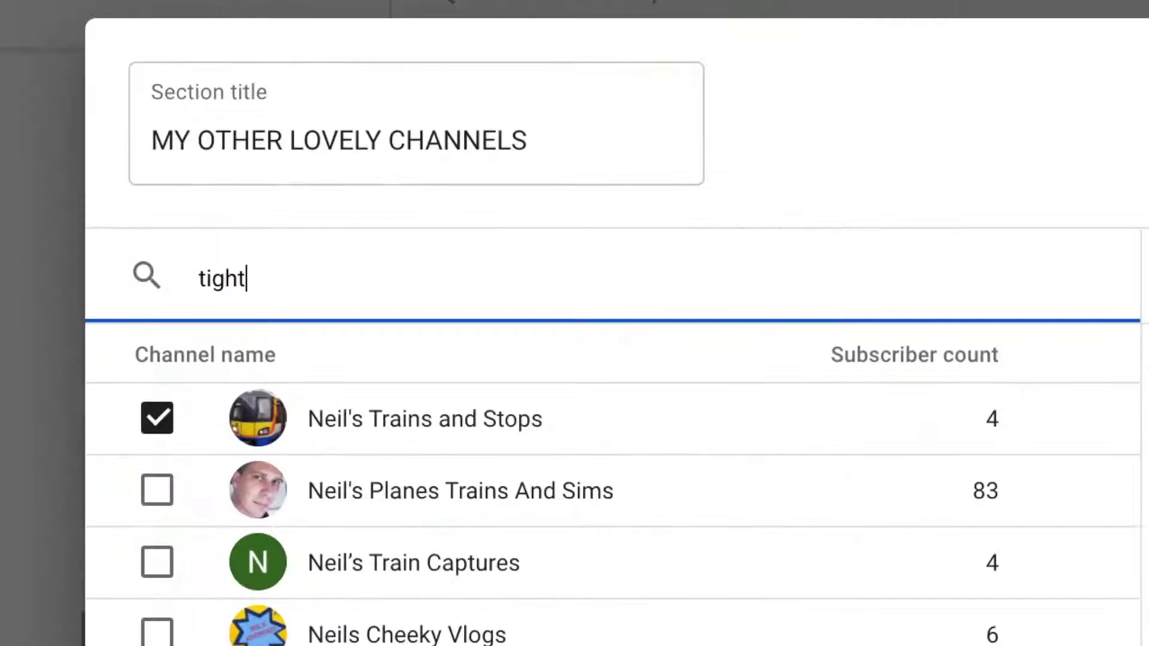
pyautogui.write('wad dad')
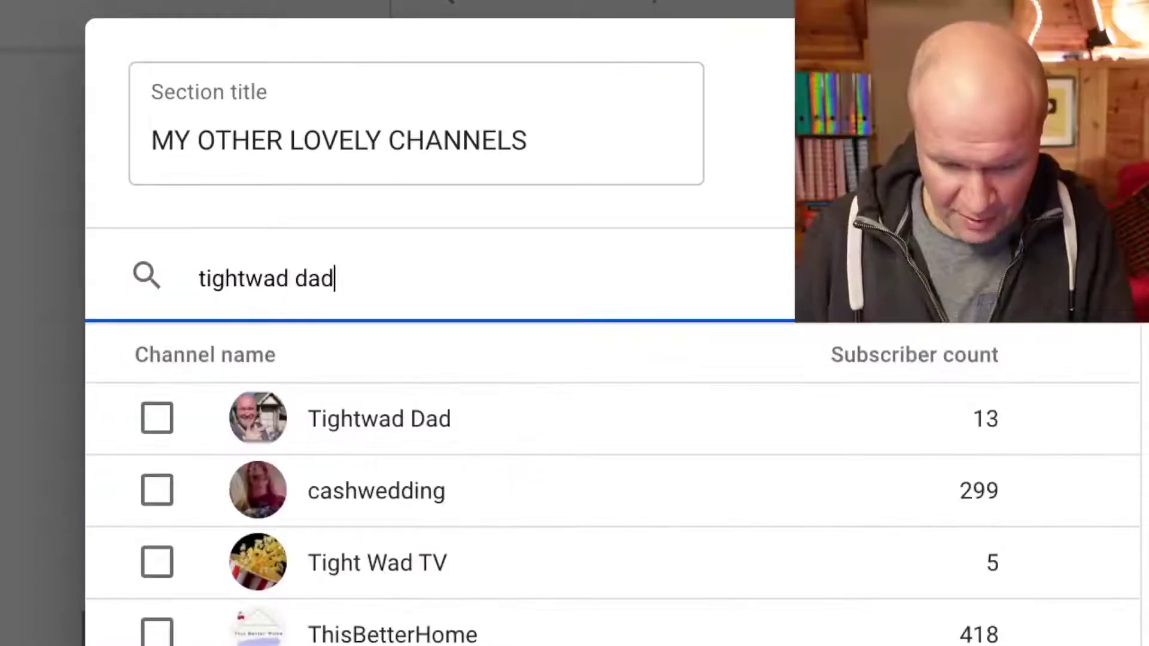
pyautogui.click(157, 419)
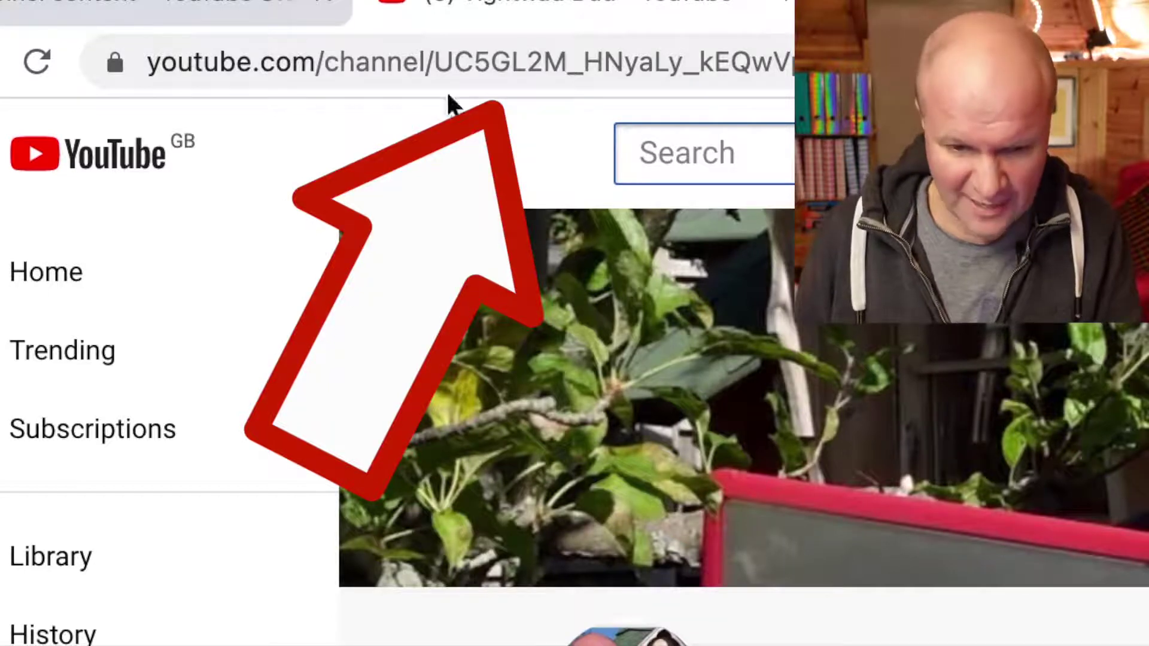
# - Select the channel ID in the web address of the Tightwad Dad channel page
pyautogui.moveTo(434, 62); pyautogui.dragTo(771, 63)
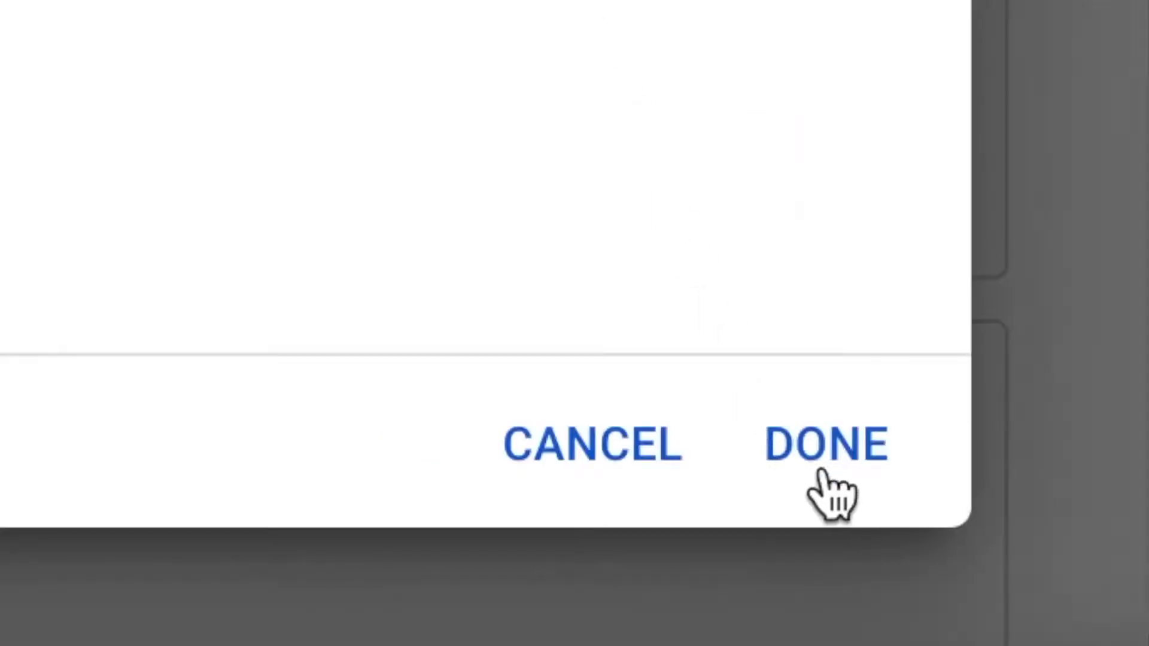
# - Confirm the featured channels section and publish the updated homepage layout
pyautogui.click(824, 470)
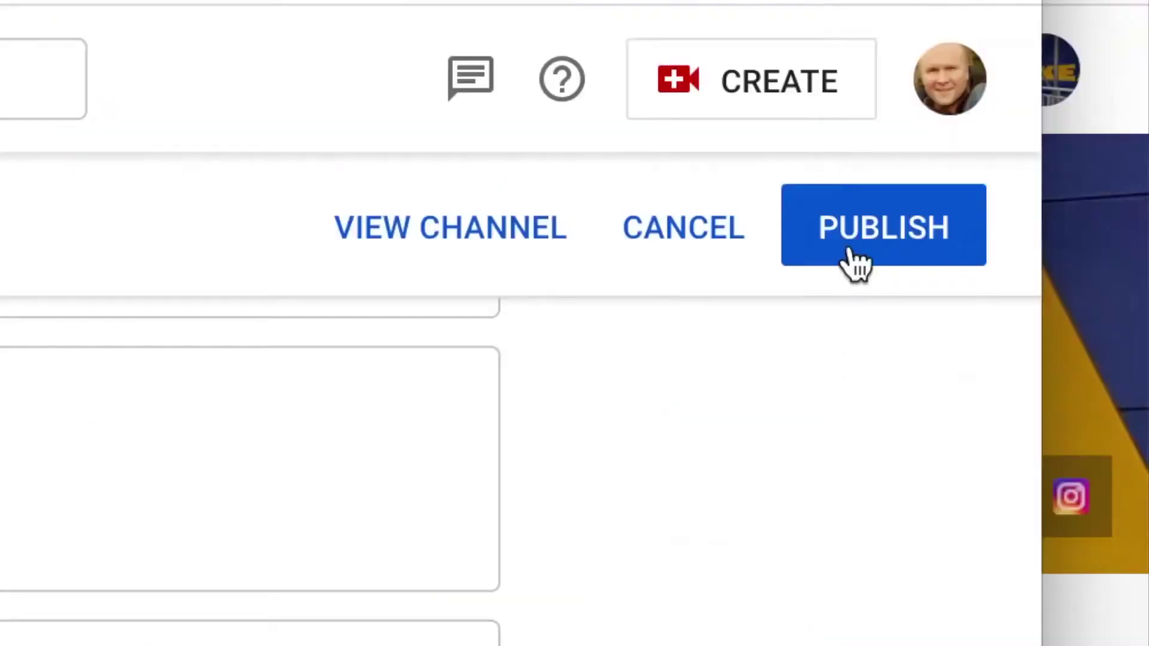
pyautogui.click(855, 259)
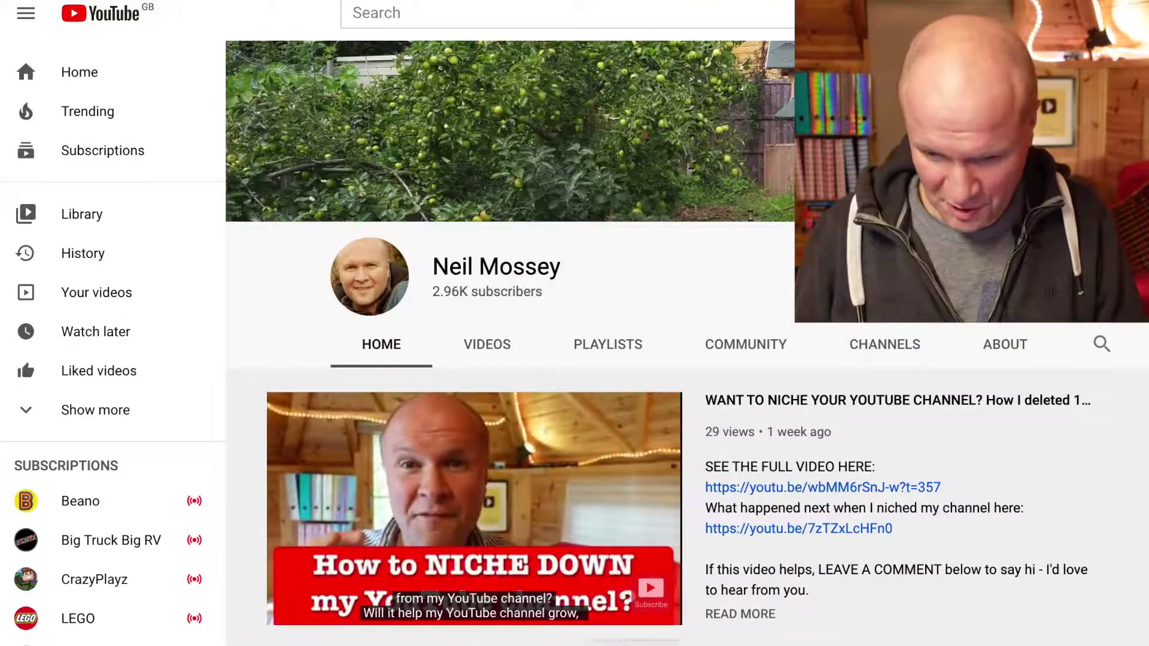
# - Find the MY OTHER LOVELY CHANNELS section on the public channel homepage and open Neil's Trains and Stops from it
pyautogui.scroll(-10, 858, 530)
pyautogui.scroll(-15, 857, 530)
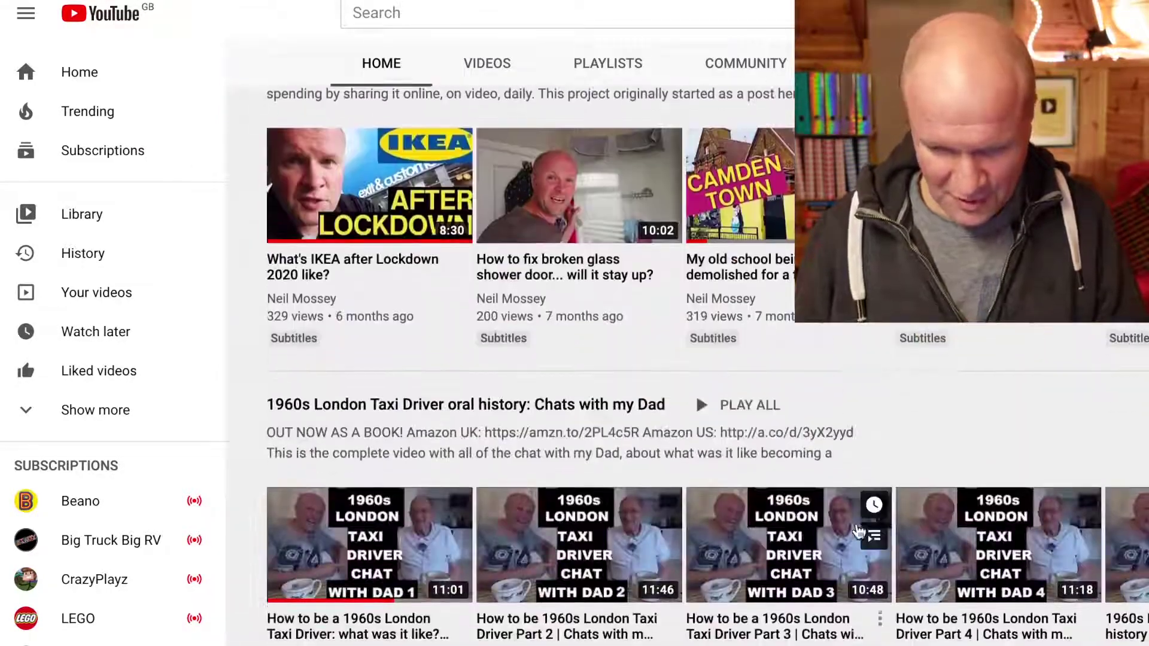
pyautogui.scroll(-10, 857, 530)
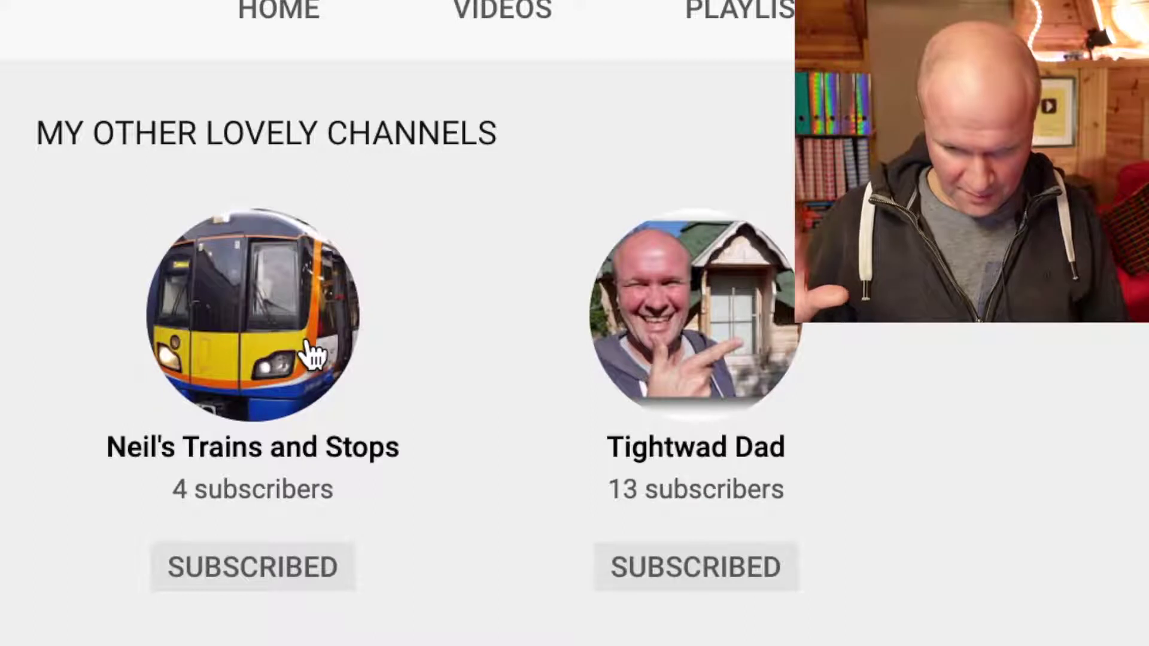
pyautogui.click(308, 346)
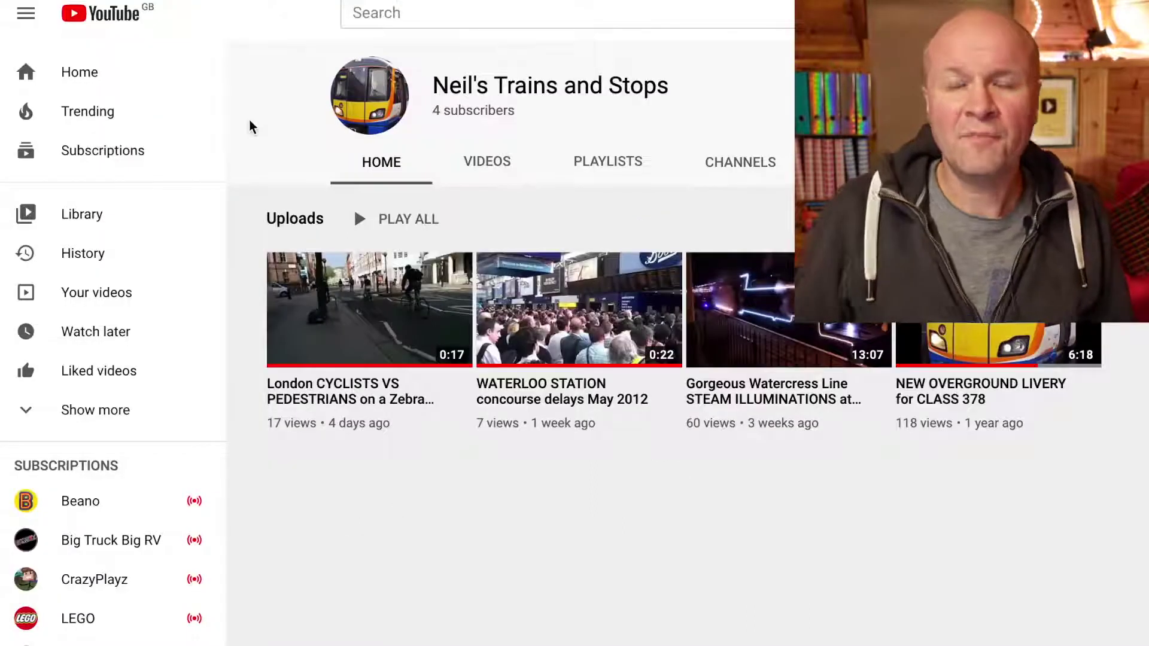